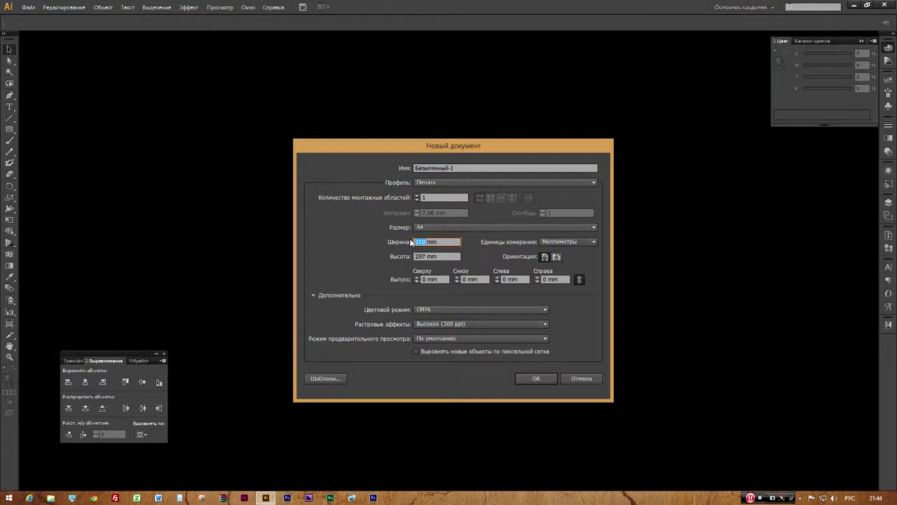
Create a new document 90 mm wide and 50 mm high with a 2 mm bleed on all sides
{"action": "type", "text": "9"}
{"action": "left_click_drag", "start_coordinate": [426, 255], "coordinate": [410, 254]}
{"action": "type", "text": "50"}
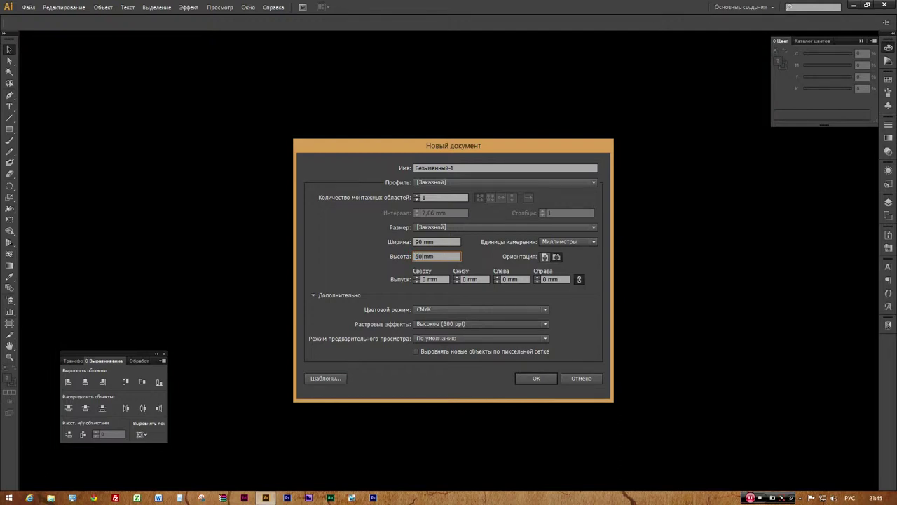
{"action": "left_click", "coordinate": [417, 277]}
{"action": "left_click", "coordinate": [536, 381]}
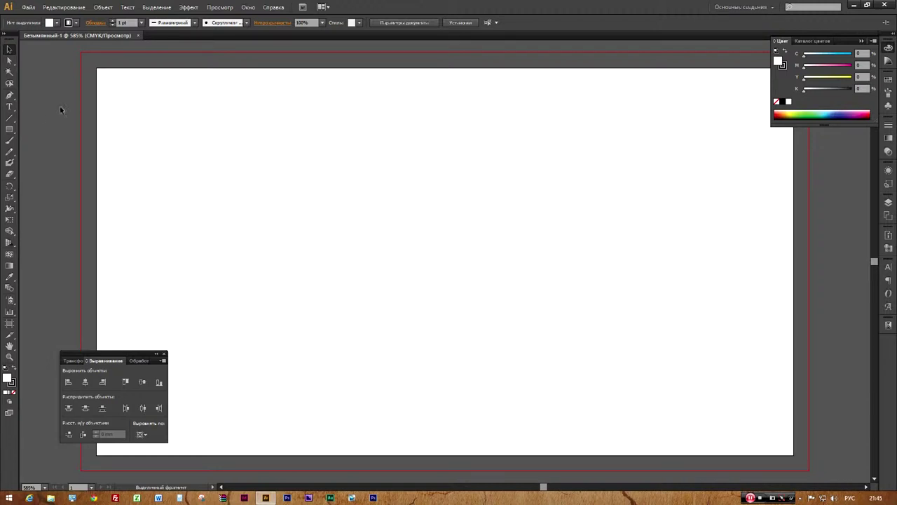
Set the fill colour to black and the stroke to none
{"action": "left_click", "coordinate": [57, 23]}
{"action": "left_click", "coordinate": [25, 38]}
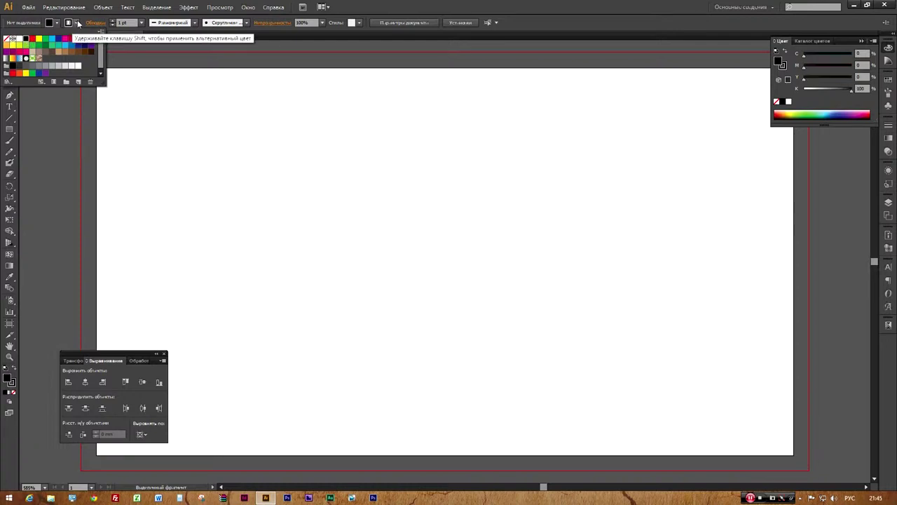
{"action": "left_click", "coordinate": [78, 23]}
{"action": "left_click", "coordinate": [77, 23]}
{"action": "left_click", "coordinate": [9, 40]}
Create a 5 × 5 mm black square on the artboard with the Rectangle tool
{"action": "key", "text": "m"}
{"action": "left_click", "coordinate": [262, 183]}
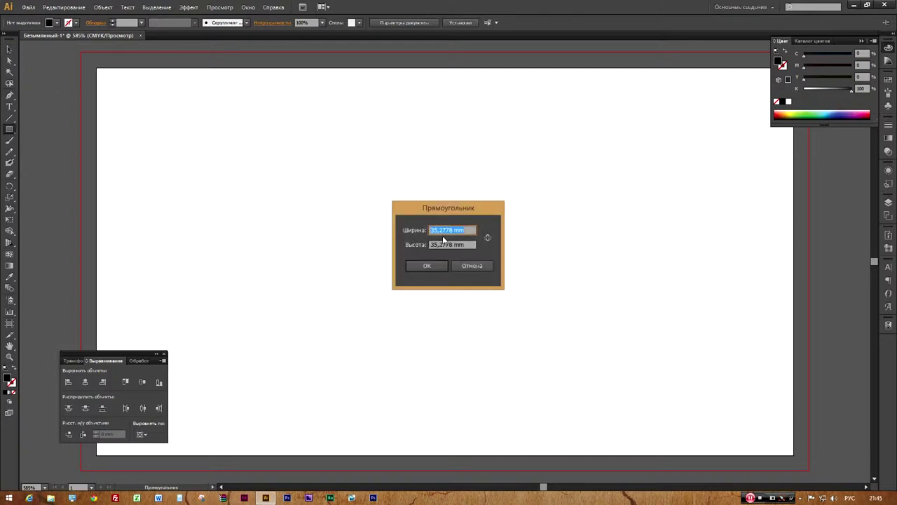
{"action": "type", "text": "5"}
{"action": "left_click", "coordinate": [438, 265]}
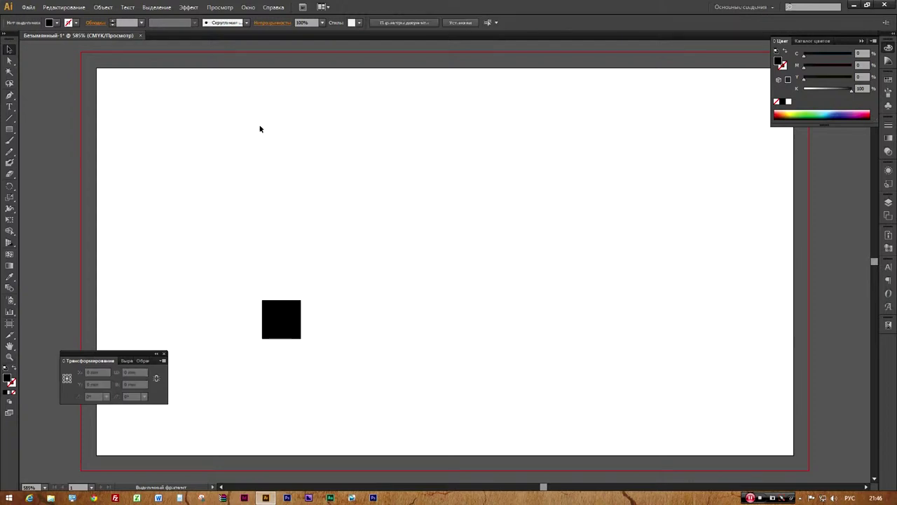
Show the rulers and align the black square to the artboard's top-left corner
{"action": "key", "text": "ctrl+r"}
{"action": "left_click", "coordinate": [127, 360]}
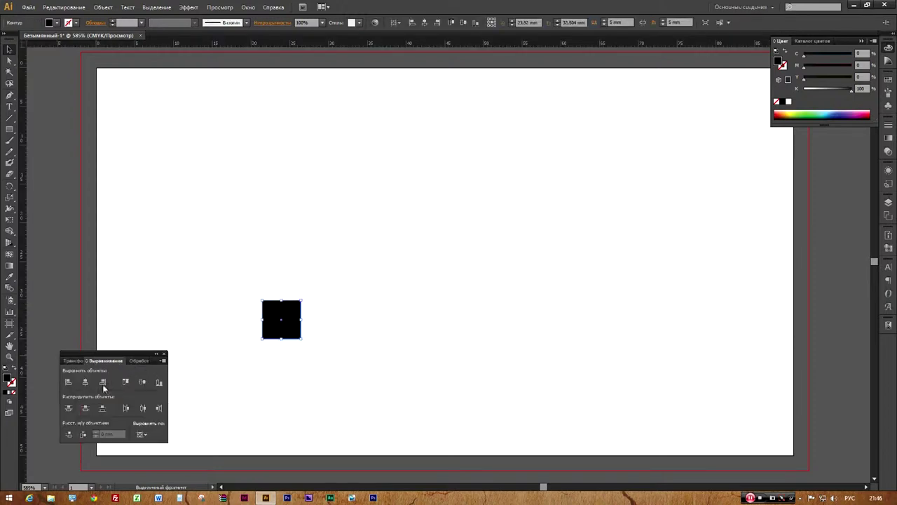
{"action": "left_click", "coordinate": [68, 381]}
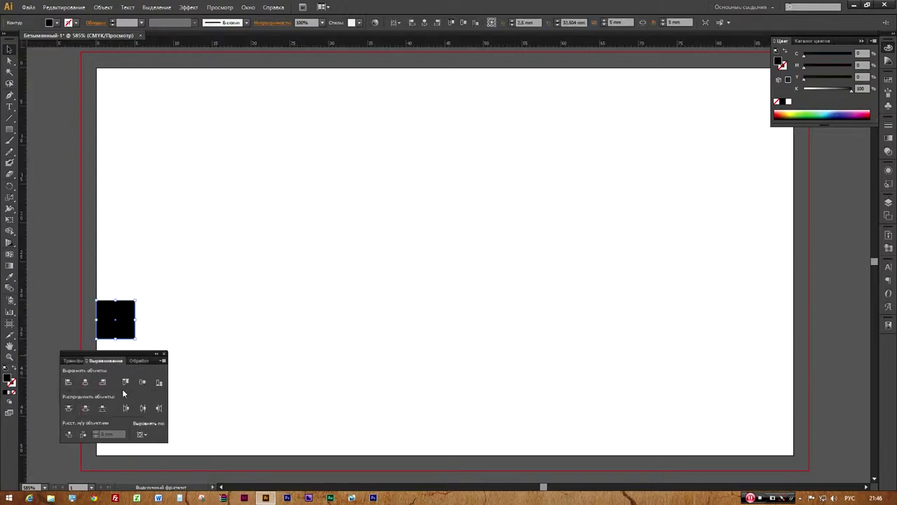
{"action": "left_click", "coordinate": [126, 382]}
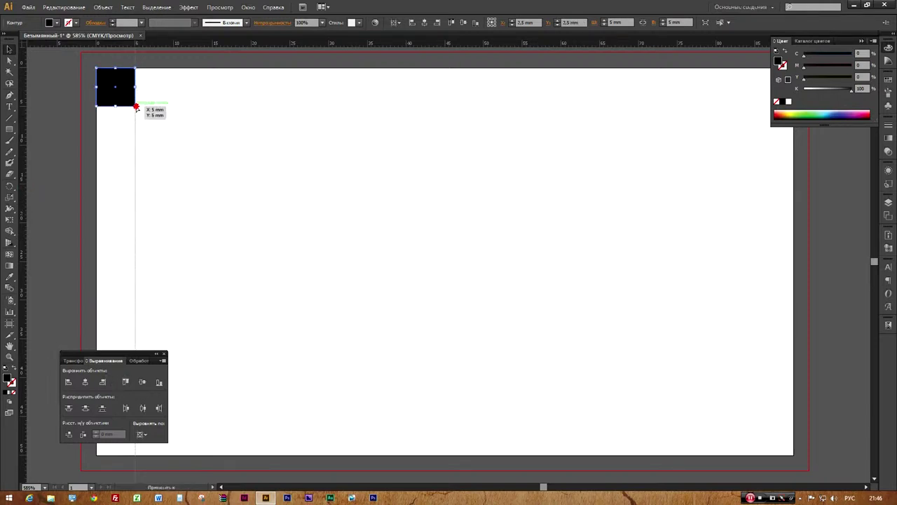
Place a horizontal and a vertical guide along the square's inner edges, 5 mm from the artboard's top and left edges
{"action": "left_click_drag", "start_coordinate": [137, 109], "coordinate": [137, 109]}
{"action": "left_click_drag", "start_coordinate": [170, 46], "coordinate": [135, 105]}
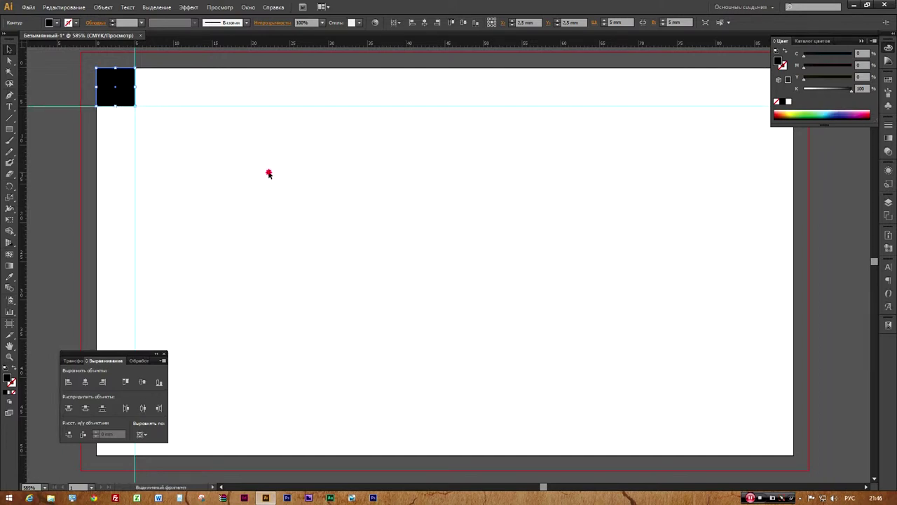
{"action": "left_click", "coordinate": [268, 173]}
Align the square to the artboard's bottom-right corner and place horizontal and vertical guides along its inner edges
{"action": "left_click", "coordinate": [116, 87]}
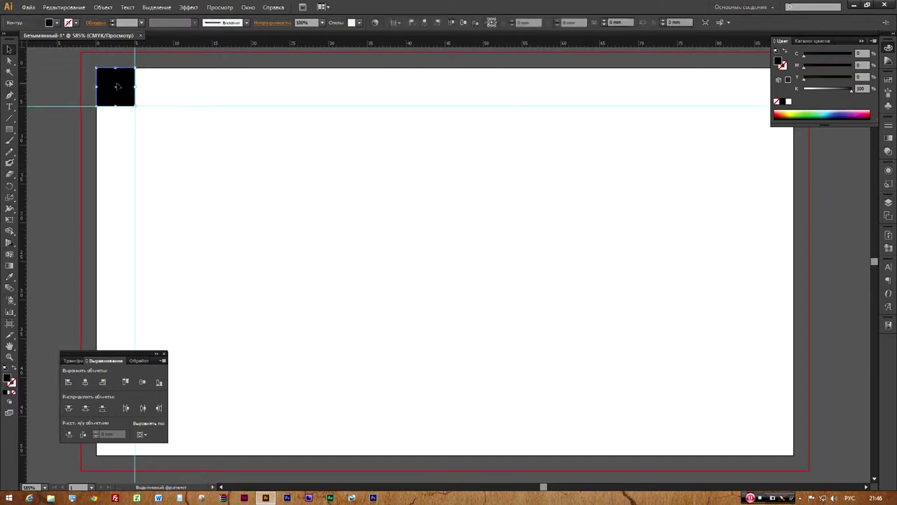
{"action": "left_click", "coordinate": [102, 383]}
{"action": "left_click", "coordinate": [159, 383]}
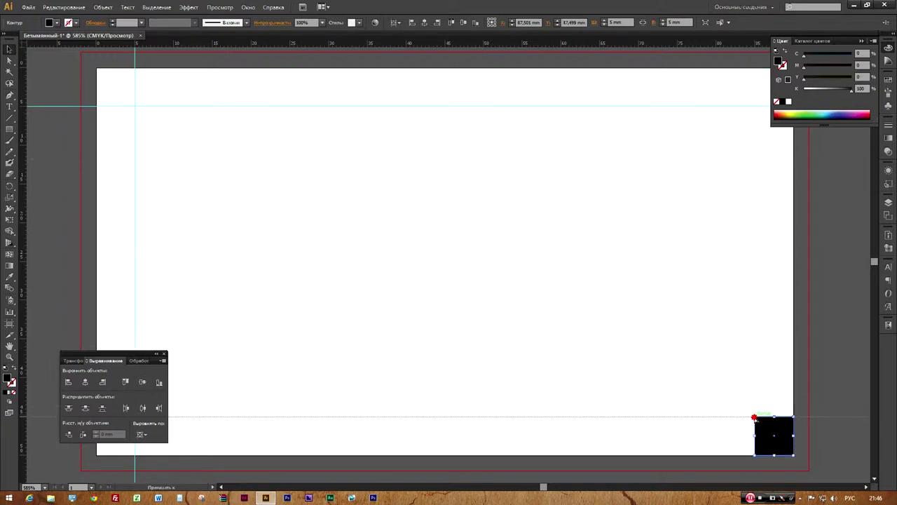
{"action": "left_click_drag", "start_coordinate": [755, 418], "coordinate": [755, 417]}
{"action": "left_click_drag", "start_coordinate": [23, 291], "coordinate": [757, 458]}
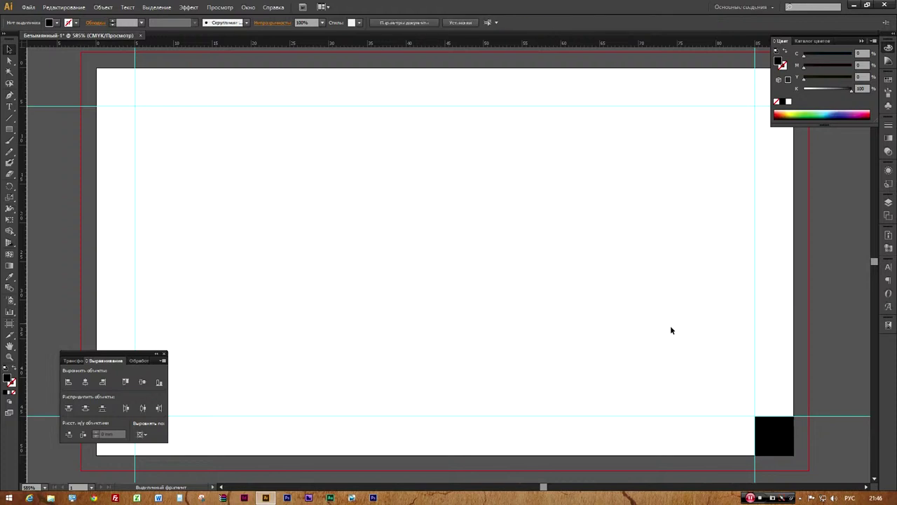
Delete the black square used for measuring the 5 mm margins
{"action": "left_click", "coordinate": [781, 434]}
{"action": "key", "text": "Delete"}
{"action": "right_click", "coordinate": [631, 326]}
{"action": "left_click", "coordinate": [530, 238]}
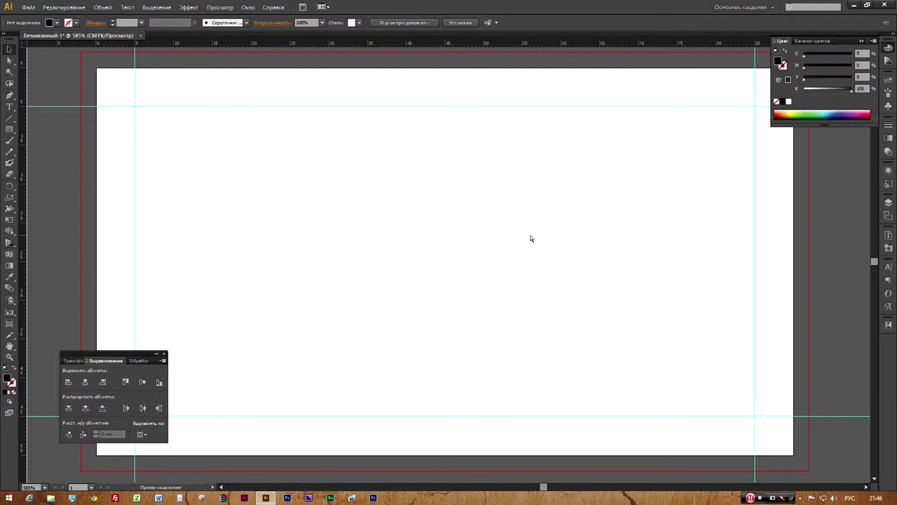
Unlock the guides in the document
{"action": "key", "text": "ctrl+minus"}
{"action": "key", "text": "ctrl+minus"}
{"action": "key", "text": "ctrl+minus"}
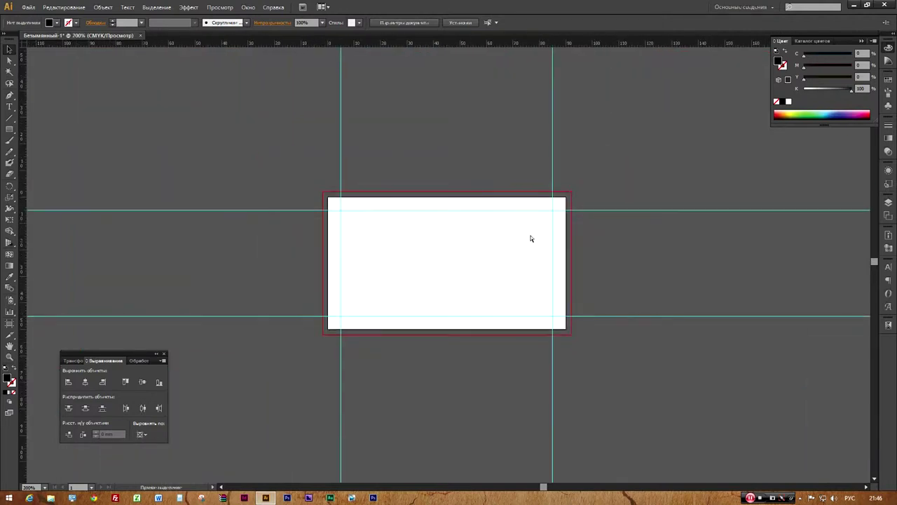
{"action": "key", "text": "ctrl+minus"}
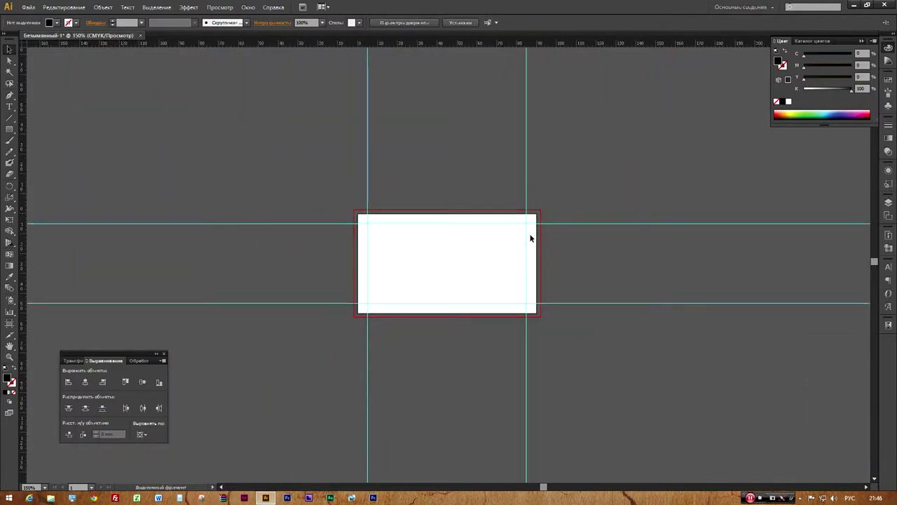
{"action": "right_click", "coordinate": [167, 126]}
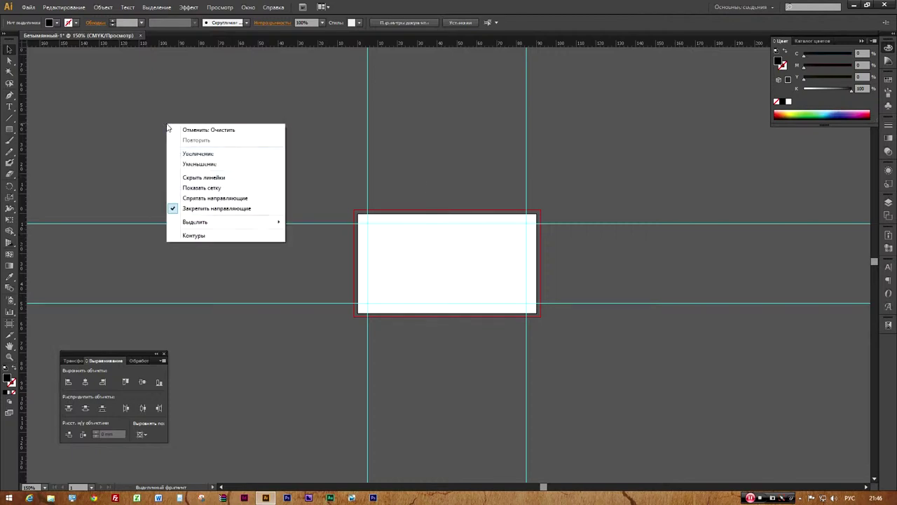
{"action": "left_click", "coordinate": [200, 209]}
Add two vertical guides and align them to the artboard's left and right edges
{"action": "left_click_drag", "start_coordinate": [26, 196], "coordinate": [235, 166]}
{"action": "left_click", "coordinate": [68, 382]}
{"action": "left_click", "coordinate": [117, 274]}
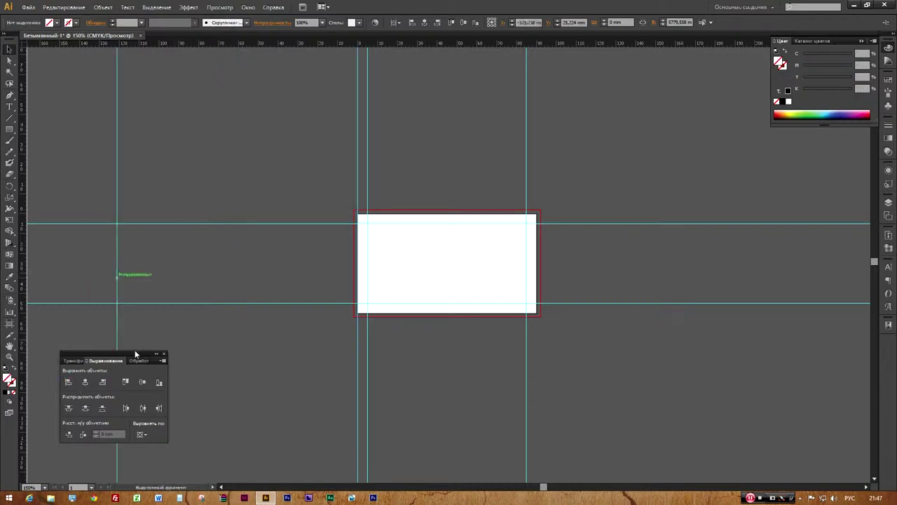
{"action": "left_click", "coordinate": [103, 382]}
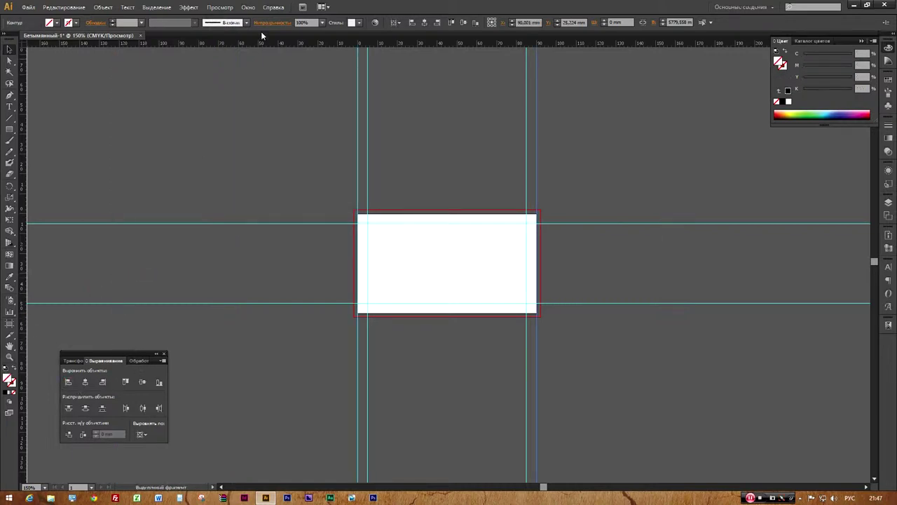
Add two horizontal guides and align them to the artboard's top and bottom edges
{"action": "left_click_drag", "start_coordinate": [260, 41], "coordinate": [264, 113]}
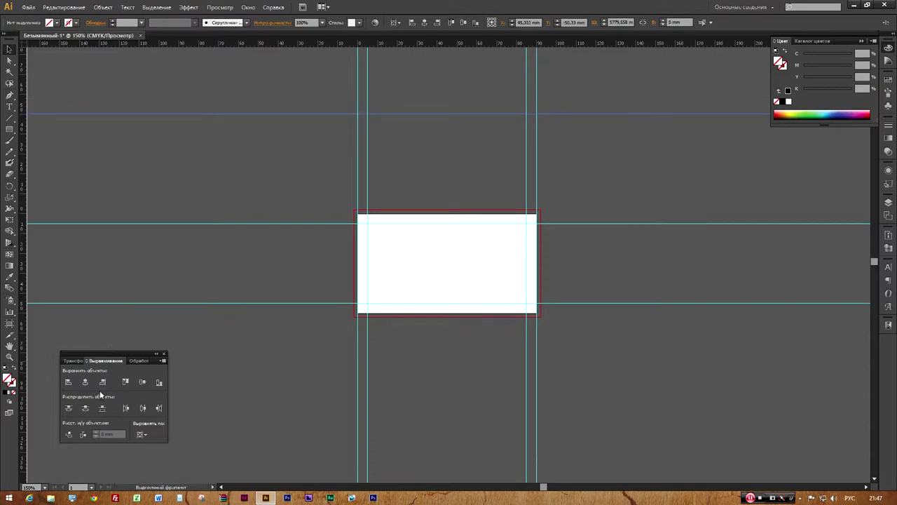
{"action": "left_click", "coordinate": [125, 382]}
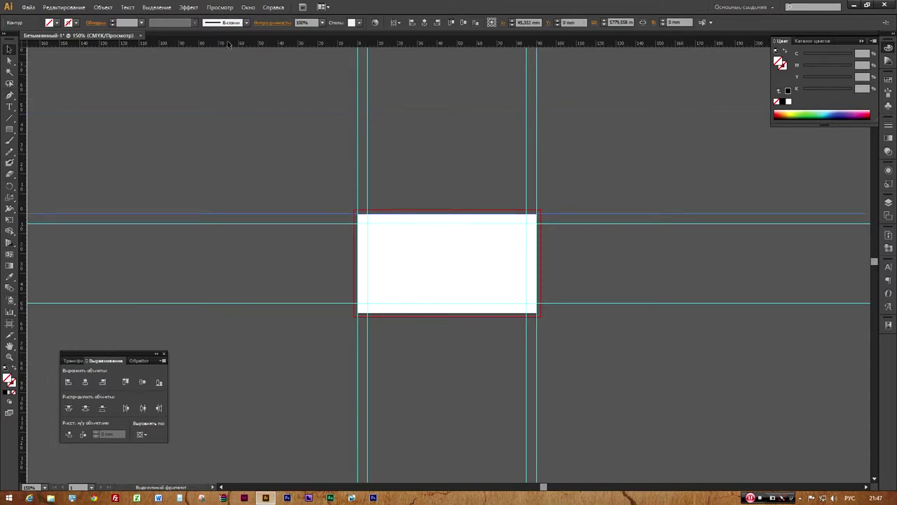
{"action": "left_click_drag", "start_coordinate": [226, 40], "coordinate": [244, 129]}
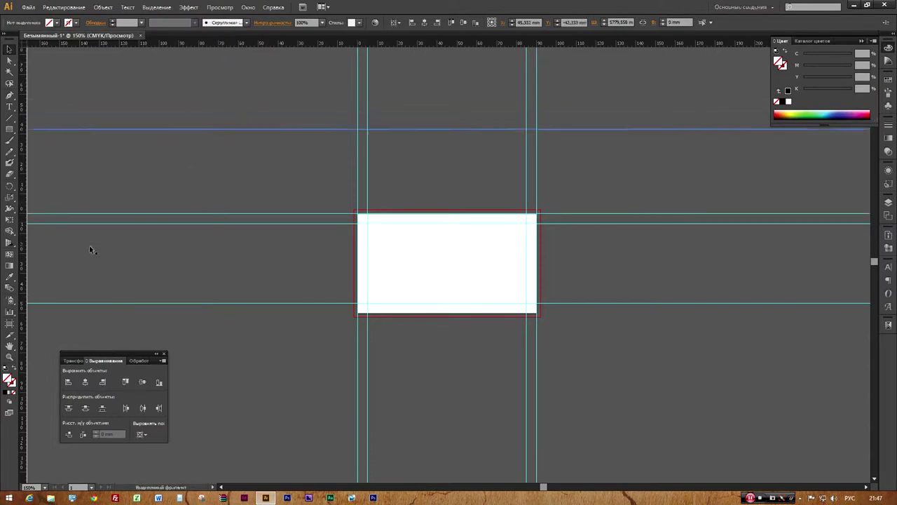
{"action": "left_click", "coordinate": [159, 382]}
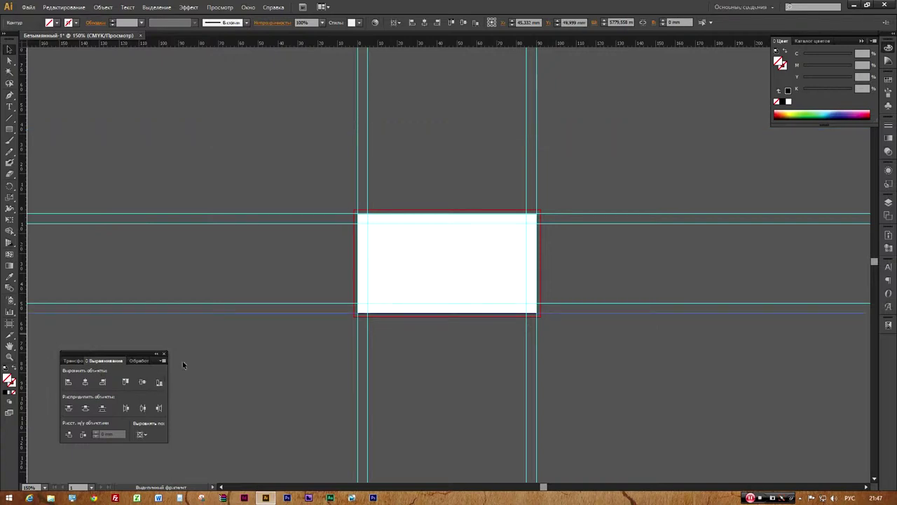
Deselect the last guide and lock all guides
{"action": "left_click", "coordinate": [221, 358]}
{"action": "right_click", "coordinate": [221, 359]}
{"action": "left_click", "coordinate": [267, 444]}
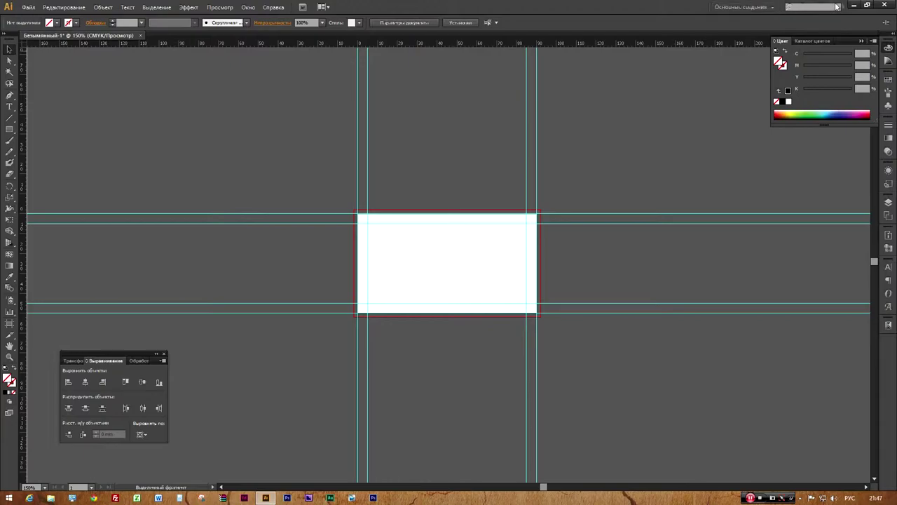
{"action": "left_click", "coordinate": [854, 5]}
{"action": "left_click_drag", "start_coordinate": [727, 416], "coordinate": [271, 396]}
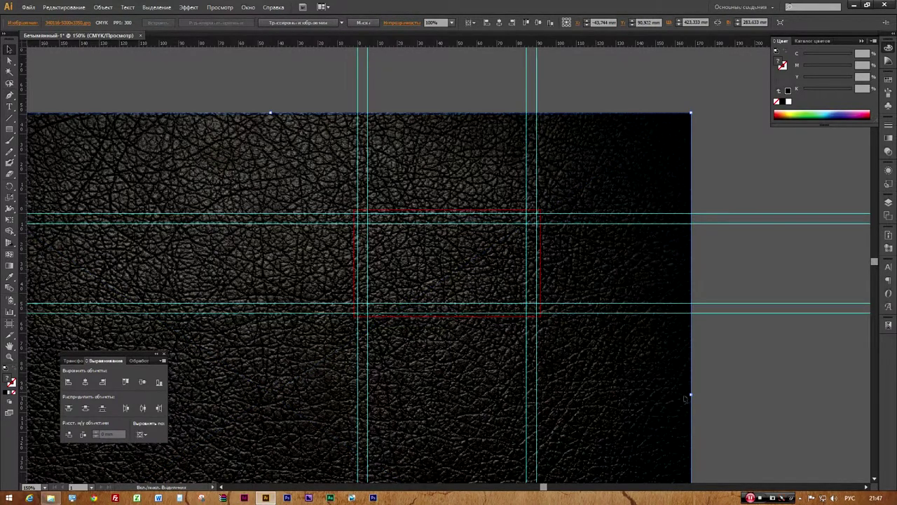
Scale the leather image proportionally to about 94 mm wide to match the bleed width, and centre it on the artboard
{"action": "left_click_drag", "start_coordinate": [692, 395], "coordinate": [773, 282]}
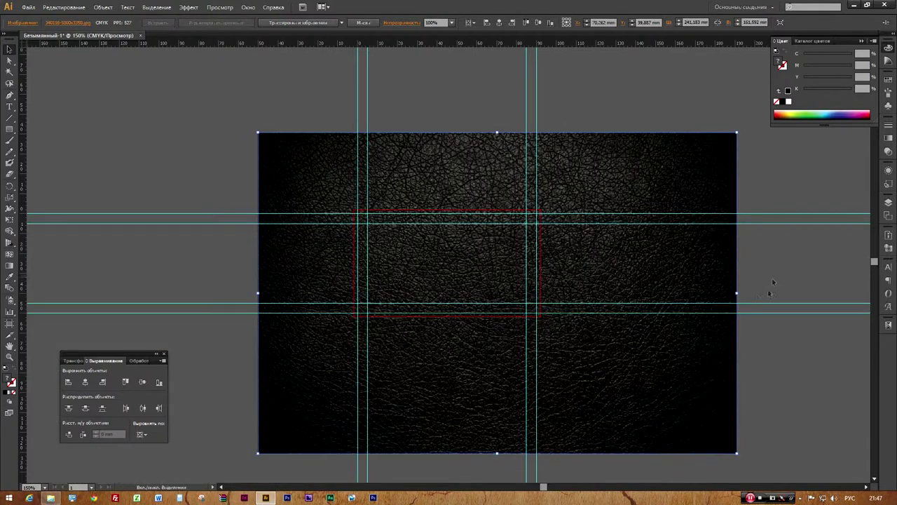
{"action": "left_click_drag", "start_coordinate": [736, 293], "coordinate": [540, 263]}
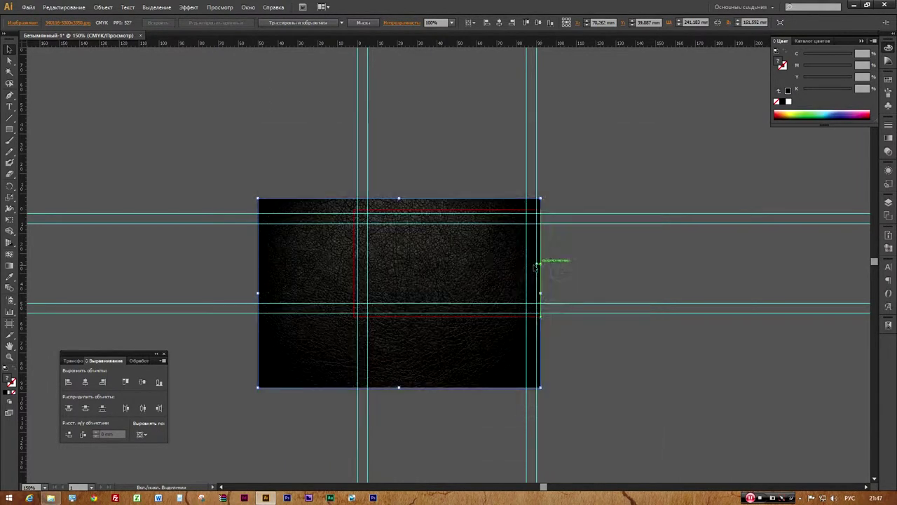
{"action": "left_click_drag", "start_coordinate": [259, 293], "coordinate": [350, 280]}
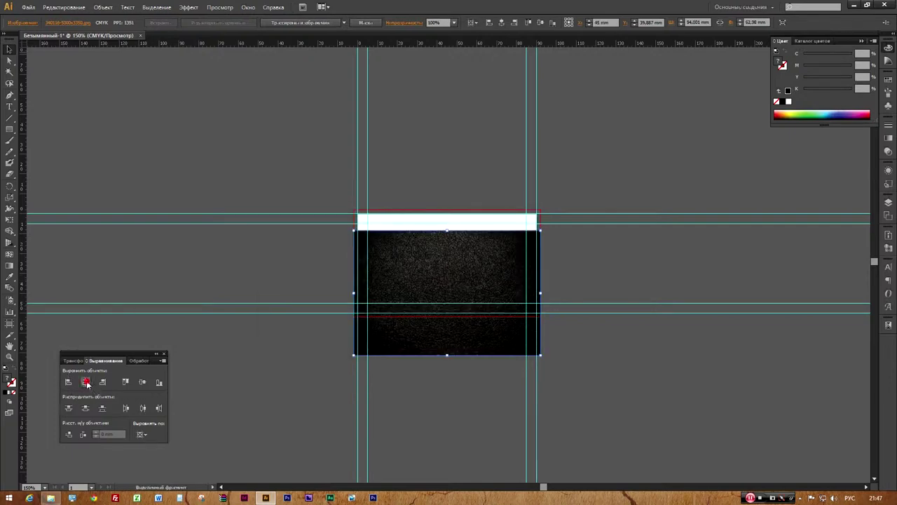
{"action": "left_click", "coordinate": [143, 380]}
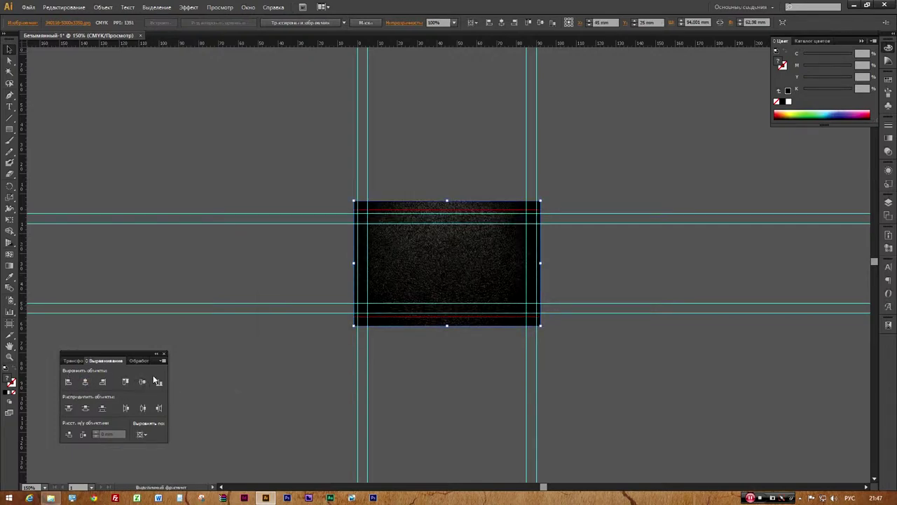
Mask the leather image and crop its top and bottom edges to the bleed lines
{"action": "key", "text": "ctrl+equal"}
{"action": "key", "text": "ctrl+equal"}
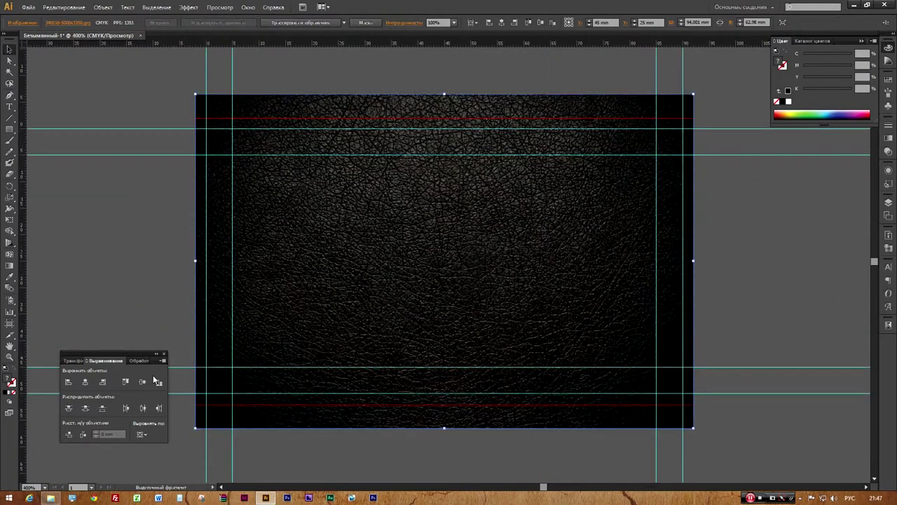
{"action": "left_click", "coordinate": [427, 92]}
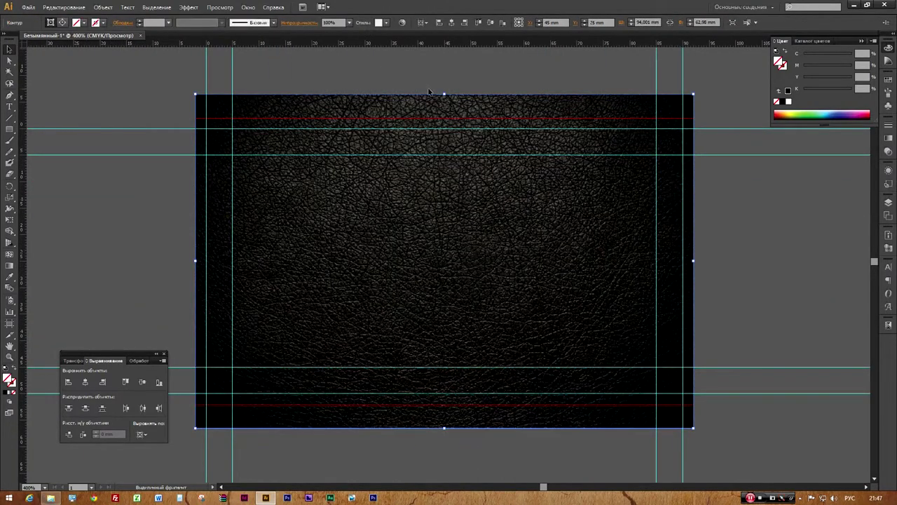
{"action": "left_click_drag", "start_coordinate": [445, 93], "coordinate": [448, 118]}
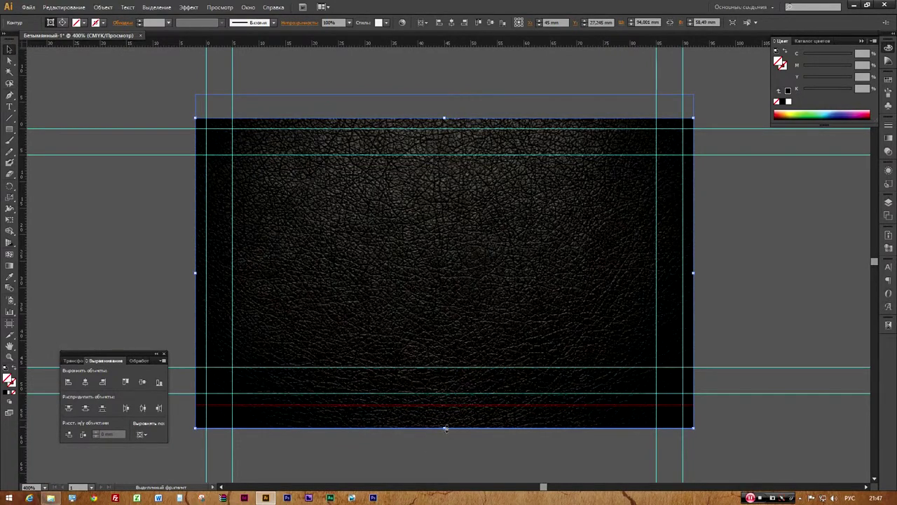
{"action": "left_click_drag", "start_coordinate": [445, 428], "coordinate": [441, 405]}
{"action": "left_click", "coordinate": [439, 431]}
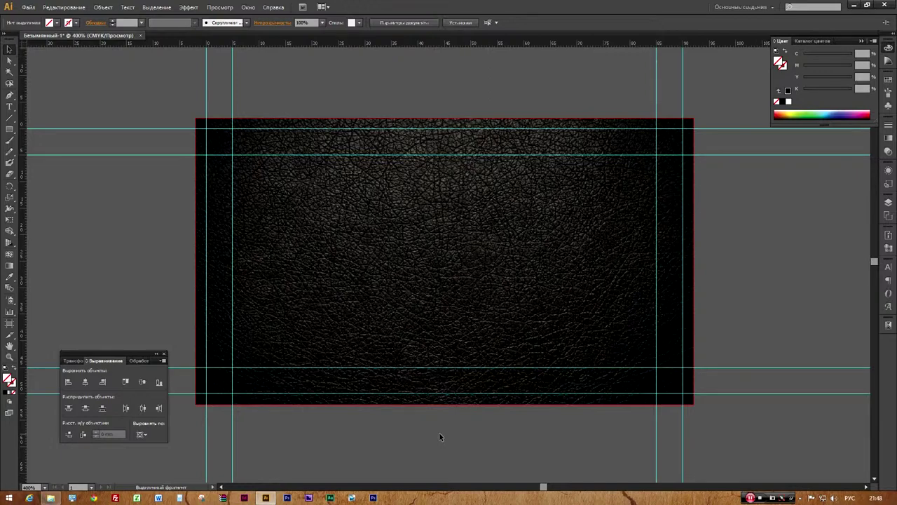
Place viz-ag-2013-6.pdf from the Music-Promo folder and centre it horizontally and vertically on the artboard
{"action": "key", "text": "ctrl+minus"}
{"action": "key", "text": "alt+Tab"}
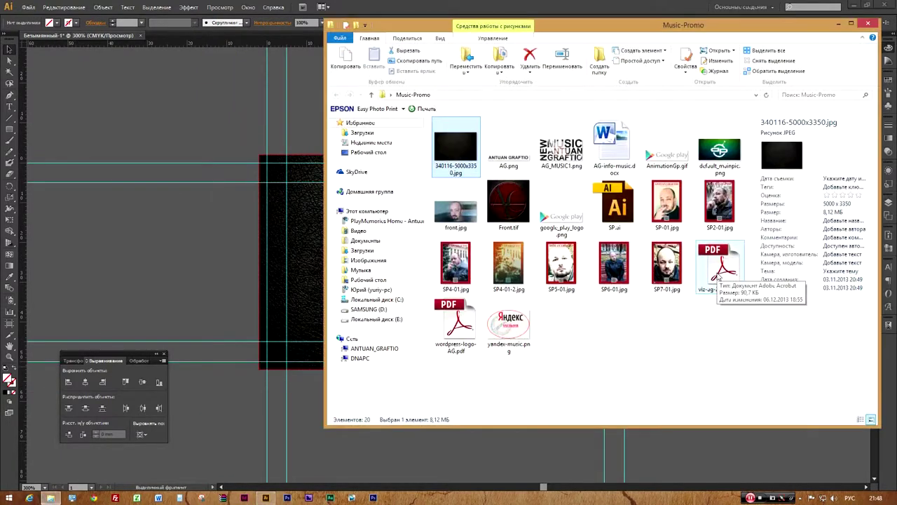
{"action": "left_click_drag", "start_coordinate": [718, 276], "coordinate": [161, 256]}
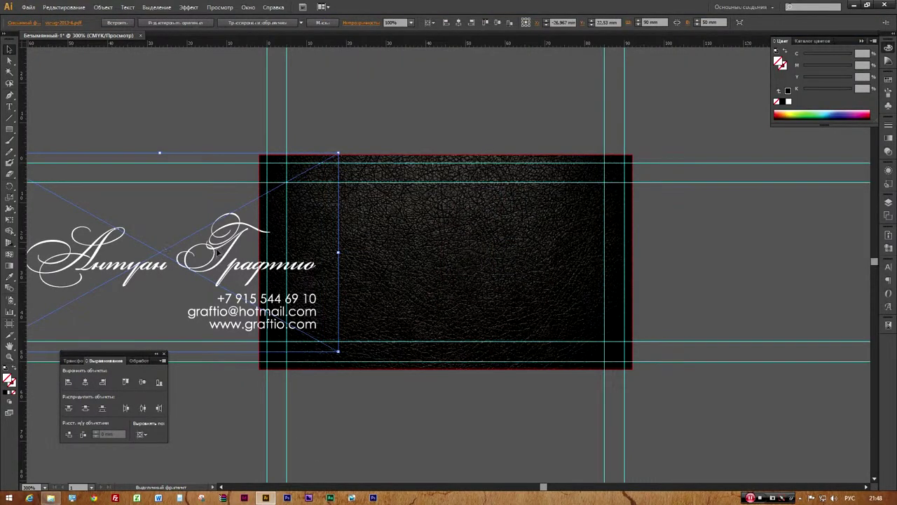
{"action": "left_click", "coordinate": [85, 381]}
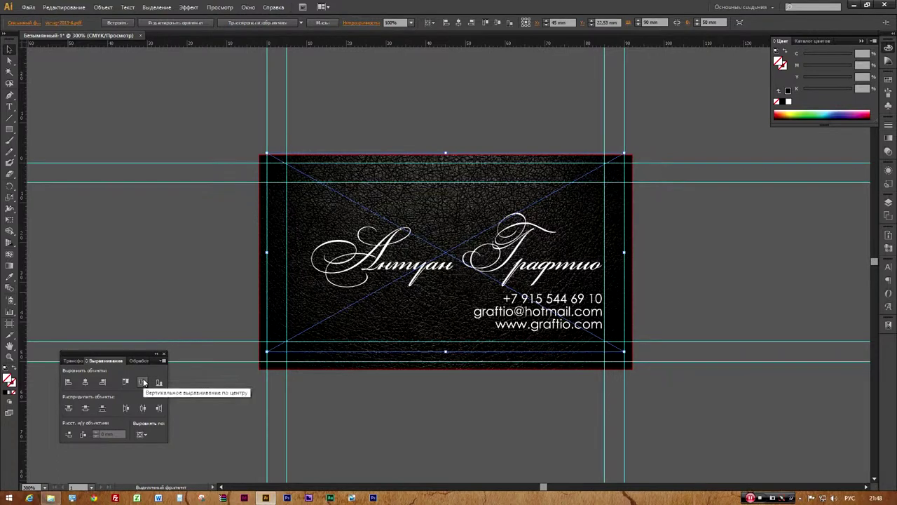
{"action": "left_click", "coordinate": [143, 382]}
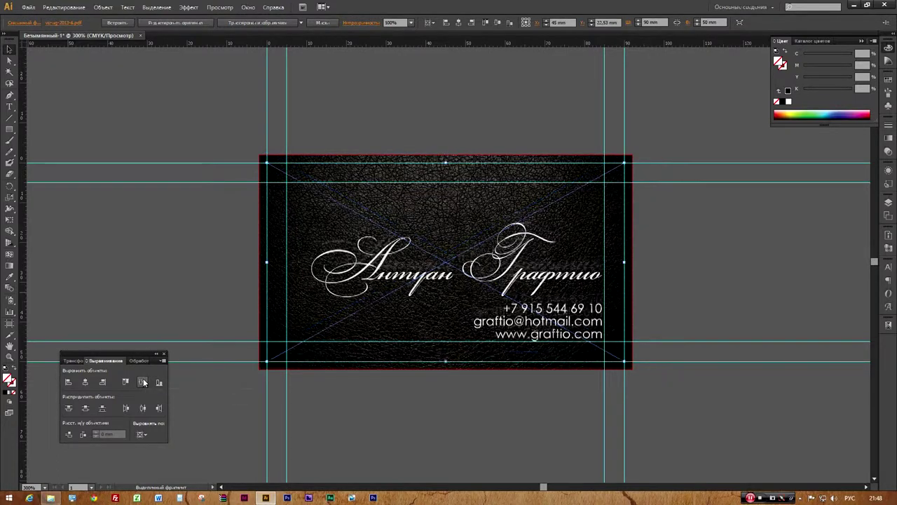
{"action": "left_click", "coordinate": [458, 413]}
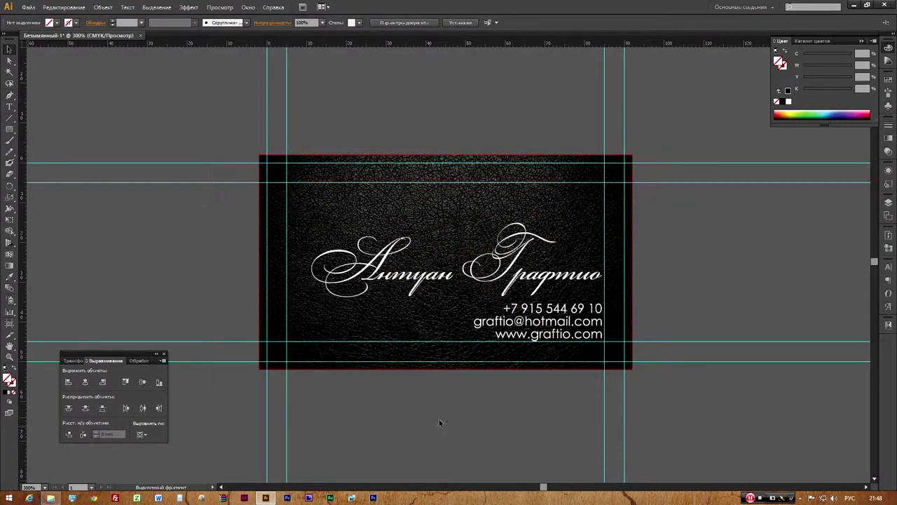
Place the logo file wordpress-logo-AG.pdf from the Music-Promo folder into the business card document
{"action": "left_click", "coordinate": [51, 498]}
{"action": "left_click_drag", "start_coordinate": [456, 326], "coordinate": [210, 249]}
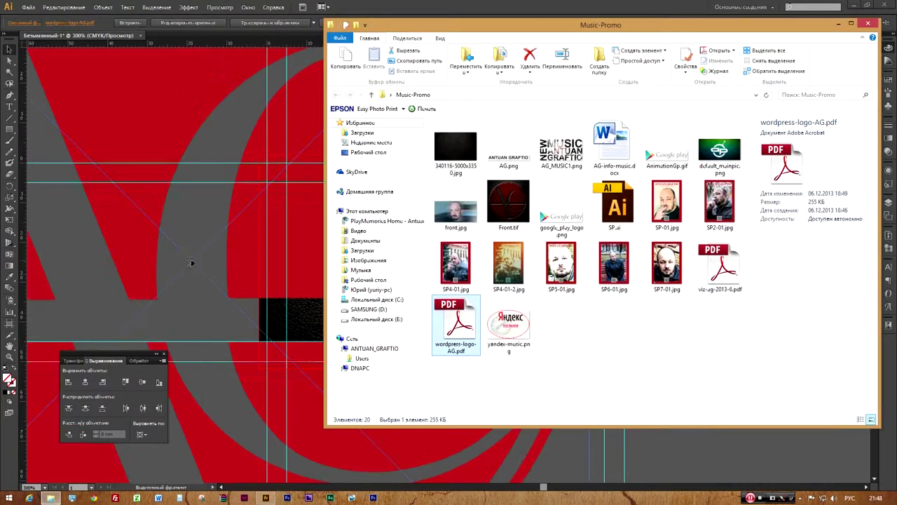
{"action": "left_click", "coordinate": [685, 472]}
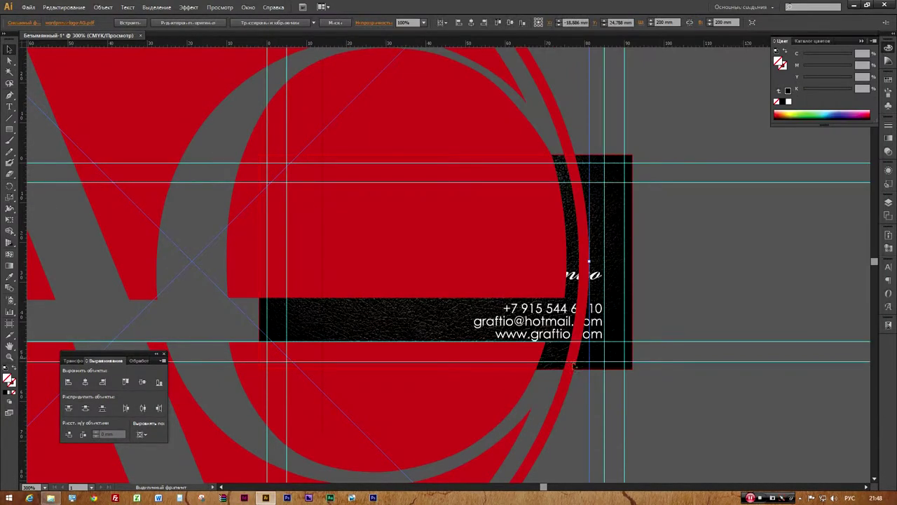
Scale the red logo proportionally to about 12 mm and fit it into the upper-left corner of the card's margin guides
{"action": "mouse_move", "coordinate": [588, 261]}
{"action": "left_mouse_down"}
{"action": "mouse_move", "coordinate": [174, 243]}
{"action": "mouse_move", "coordinate": [551, 289]}
{"action": "mouse_move", "coordinate": [705, 287]}
{"action": "mouse_move", "coordinate": [761, 304]}
{"action": "mouse_move", "coordinate": [511, 242]}
{"action": "mouse_move", "coordinate": [449, 298]}
{"action": "mouse_move", "coordinate": [446, 330]}
{"action": "left_mouse_up"}
{"action": "left_click", "coordinate": [446, 415]}
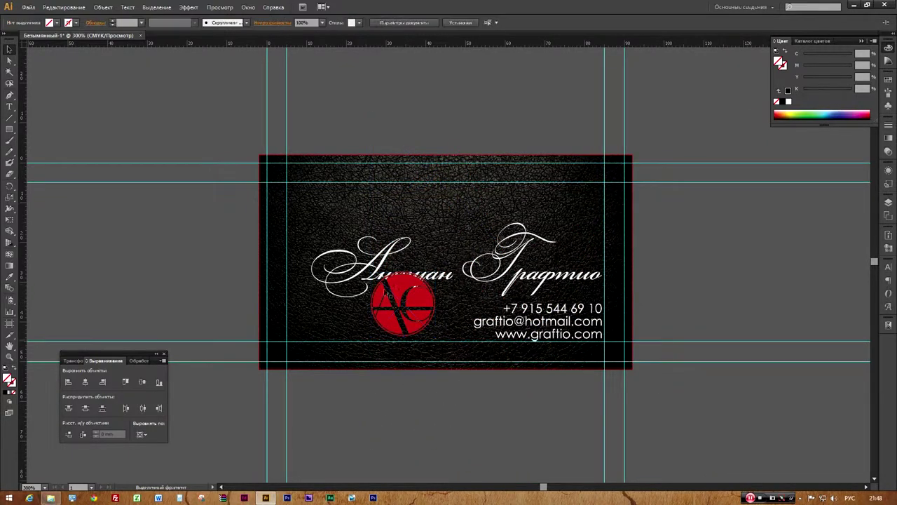
{"action": "left_click_drag", "start_coordinate": [425, 320], "coordinate": [339, 232]}
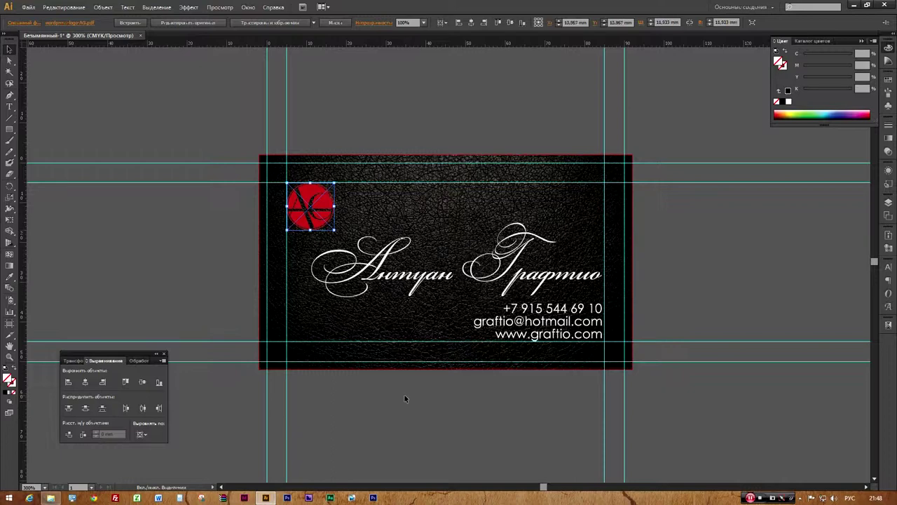
{"action": "left_click", "coordinate": [411, 415]}
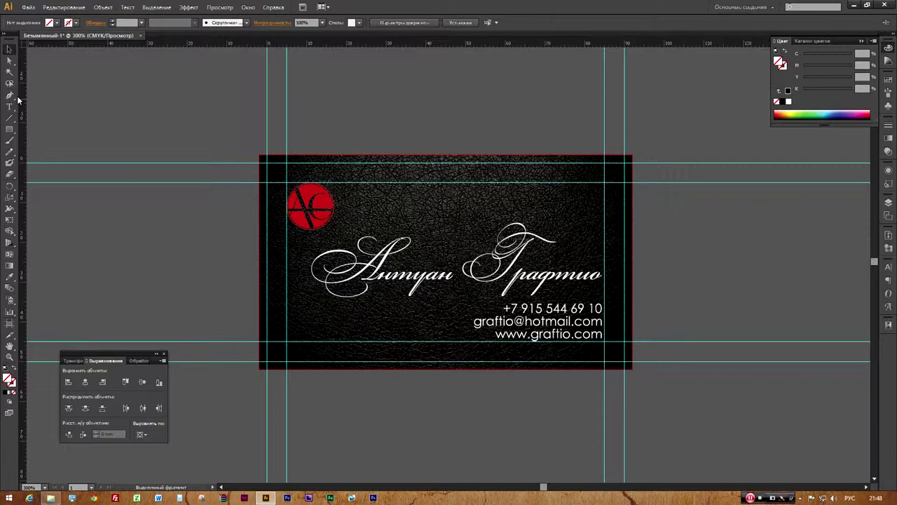
Export the card to the desktop as a TIFF named Viz, using the artboards option for all artboards
{"action": "left_click", "coordinate": [28, 7]}
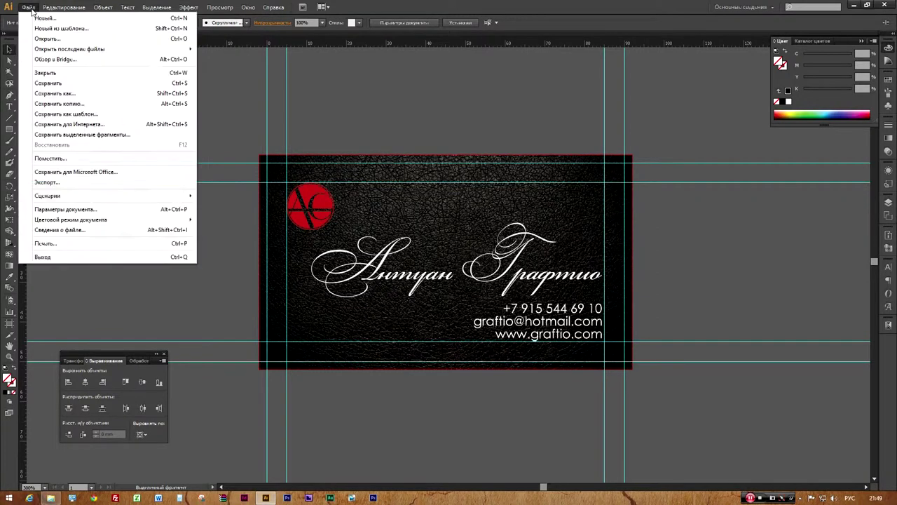
{"action": "left_click", "coordinate": [75, 183]}
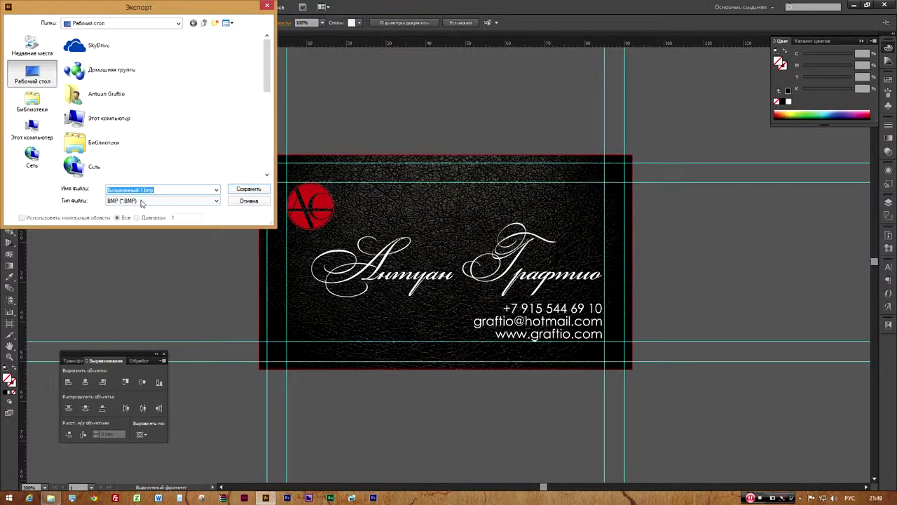
{"action": "left_click", "coordinate": [142, 201]}
{"action": "left_click", "coordinate": [141, 246]}
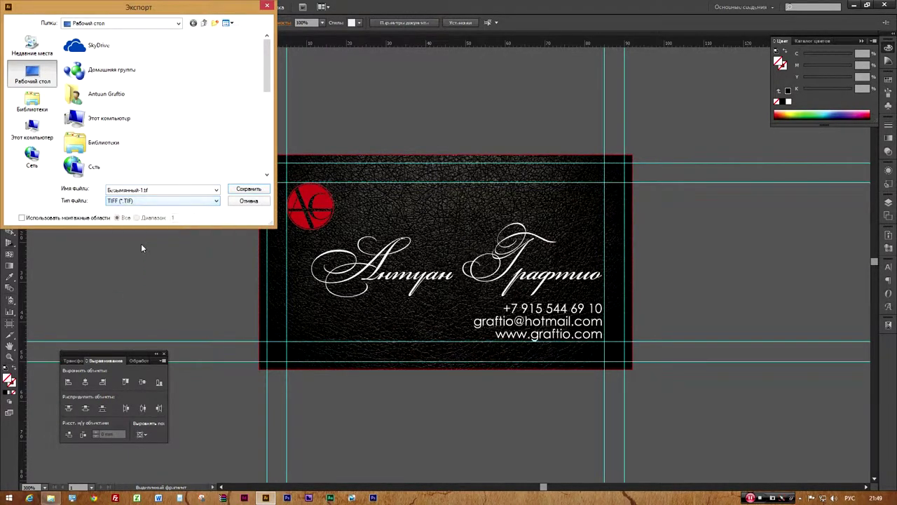
{"action": "left_click", "coordinate": [61, 218]}
{"action": "double_click", "coordinate": [138, 190]}
{"action": "left_click_drag", "start_coordinate": [143, 190], "coordinate": [89, 191]}
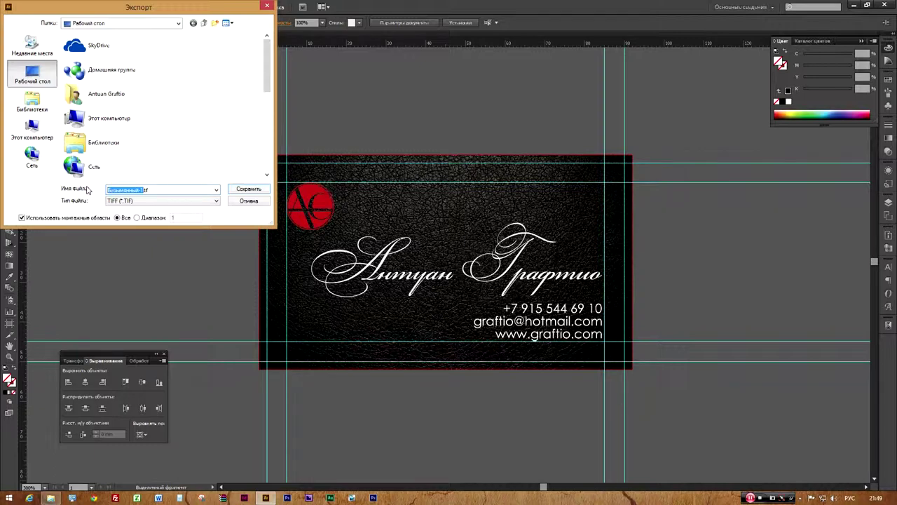
{"action": "key", "text": "alt+shift"}
{"action": "left_click", "coordinate": [236, 190]}
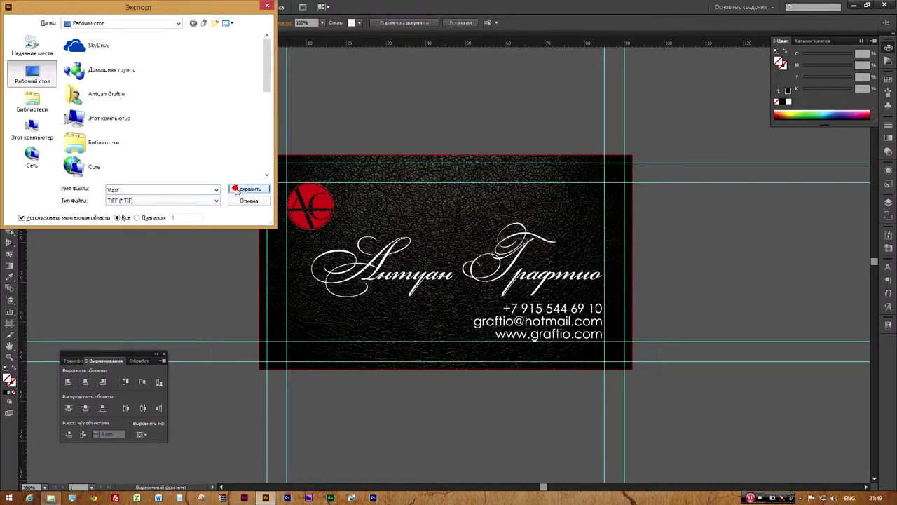
Set a custom TIFF resolution of 600 ppi and complete the export
{"action": "left_click", "coordinate": [440, 227]}
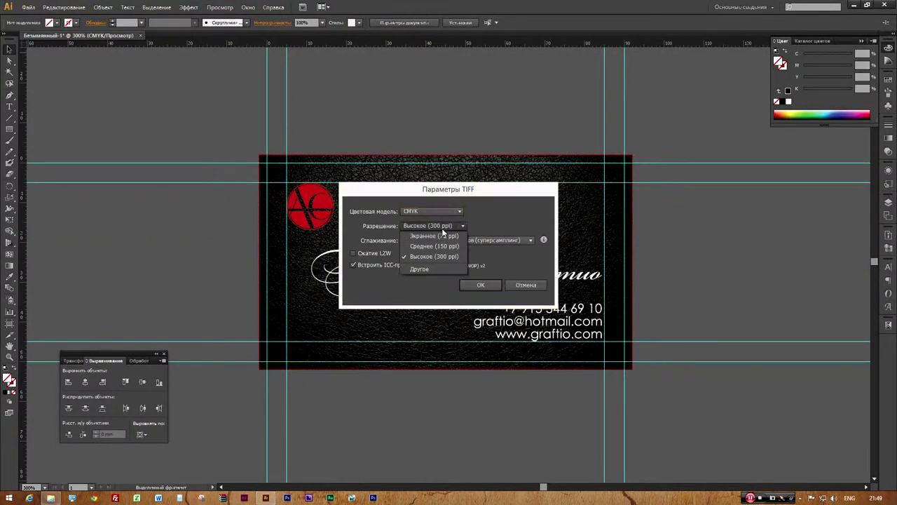
{"action": "left_click", "coordinate": [437, 268]}
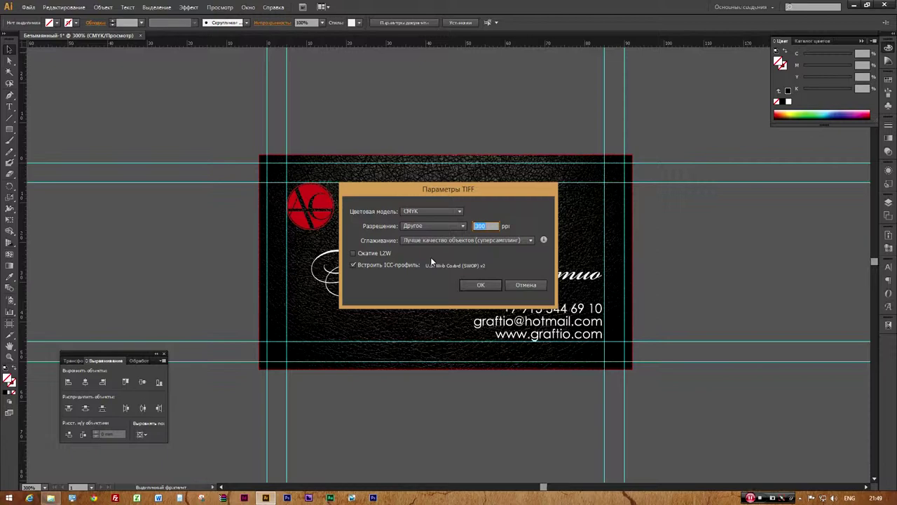
{"action": "type", "text": "600"}
{"action": "left_click", "coordinate": [482, 285]}
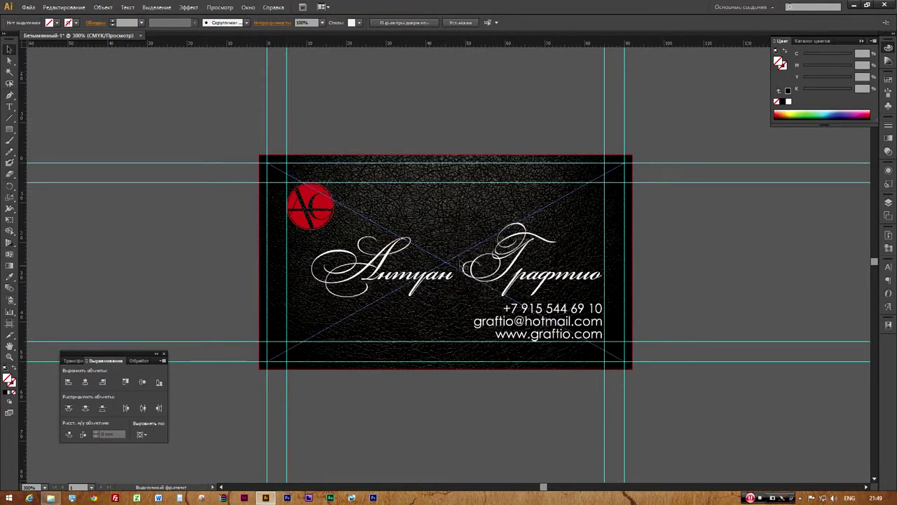
Close Illustrator without saving the document and open the exported Viz-01.tif from the desktop in Photoshop
{"action": "left_click", "coordinate": [891, 5]}
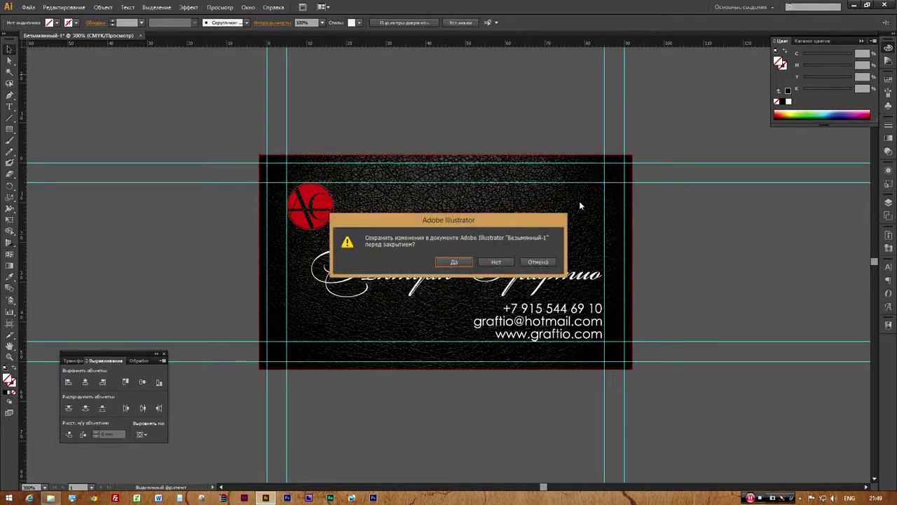
{"action": "left_click", "coordinate": [496, 261]}
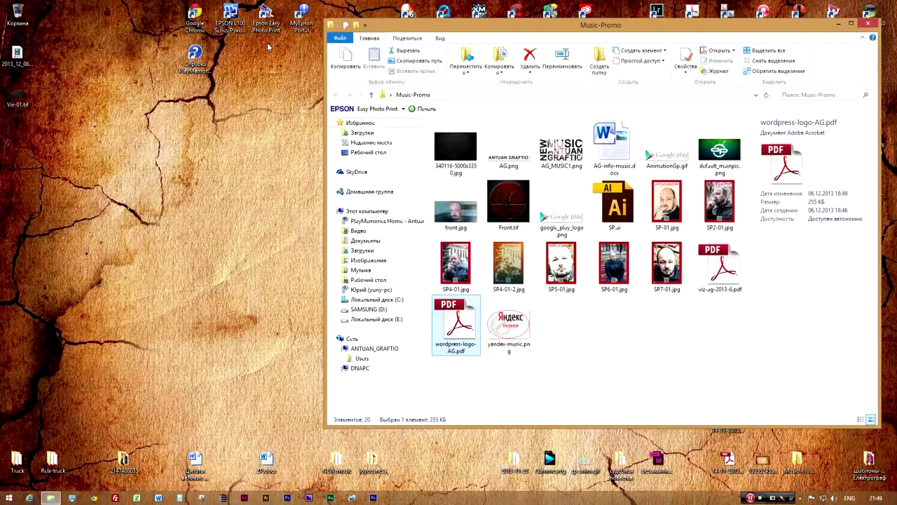
{"action": "left_click", "coordinate": [21, 101]}
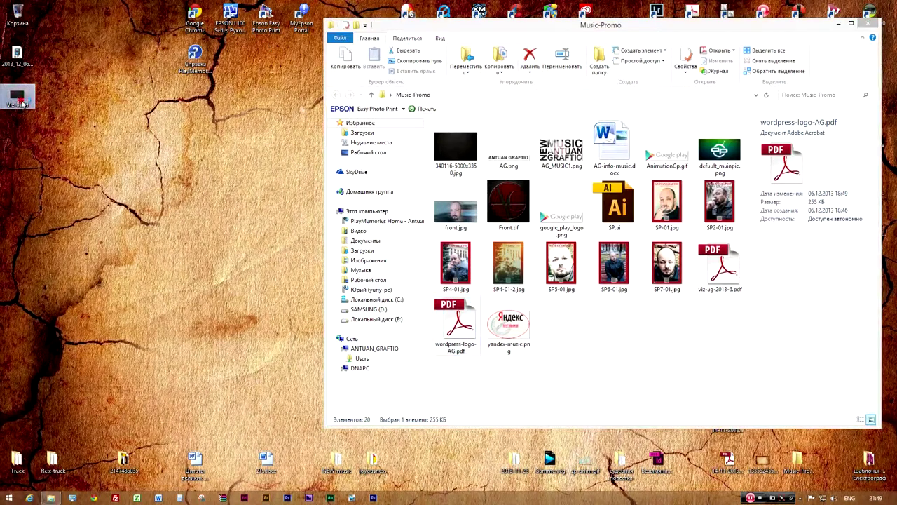
{"action": "double_click", "coordinate": [21, 102]}
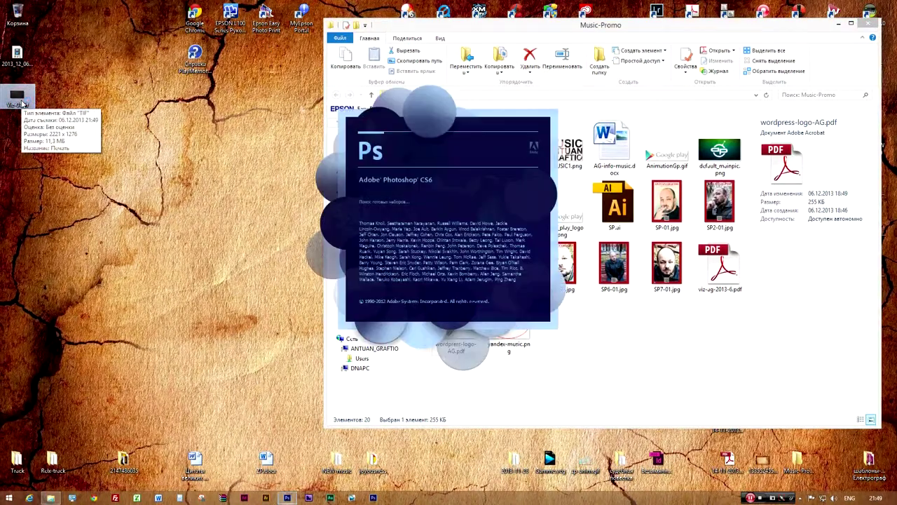